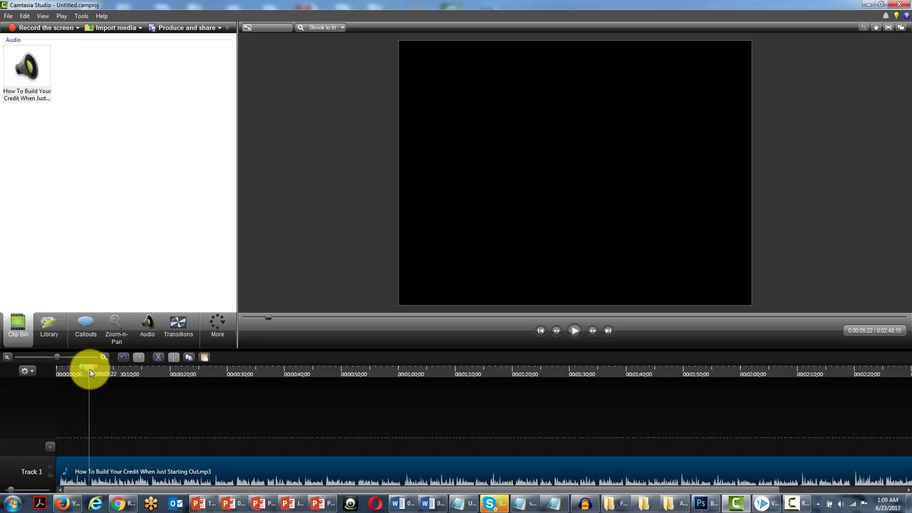
Split the narration clip on Track 1 at 00:00:10;29
mouse_move(90, 478)
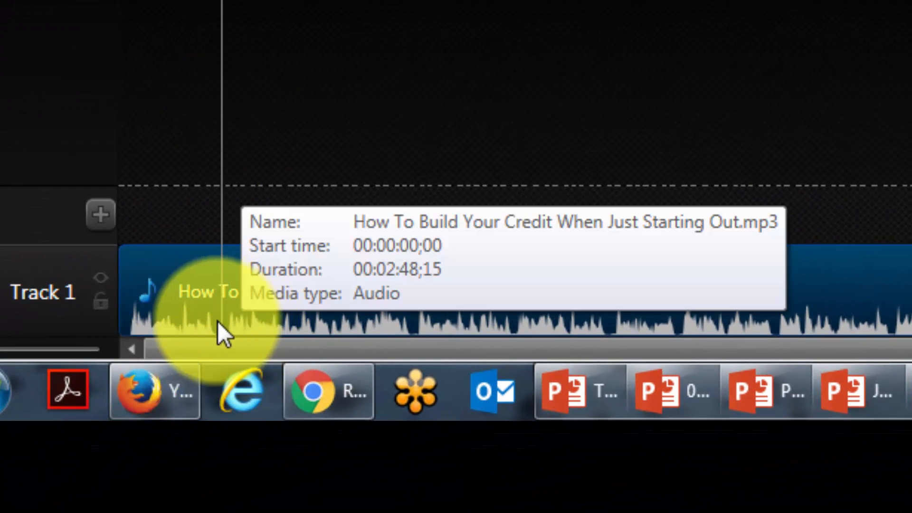
drag(221, 1, 609, 2)
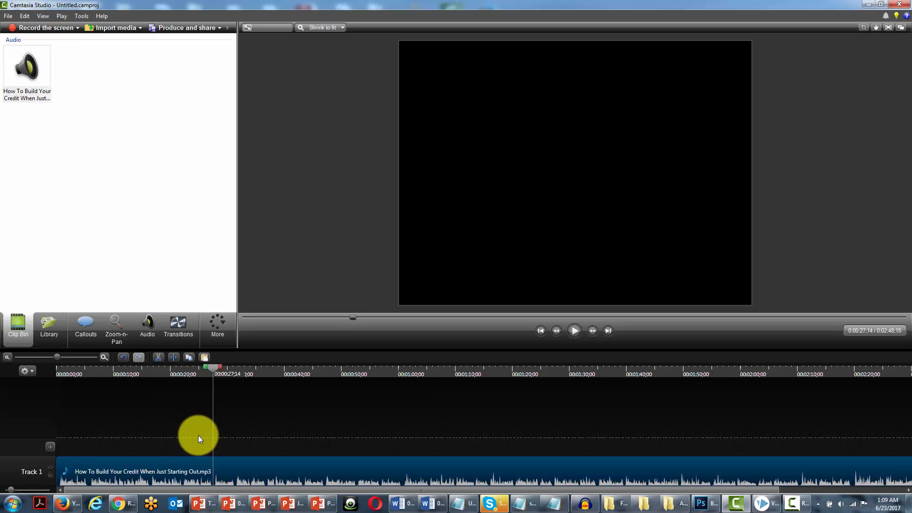
drag(213, 366, 123, 375)
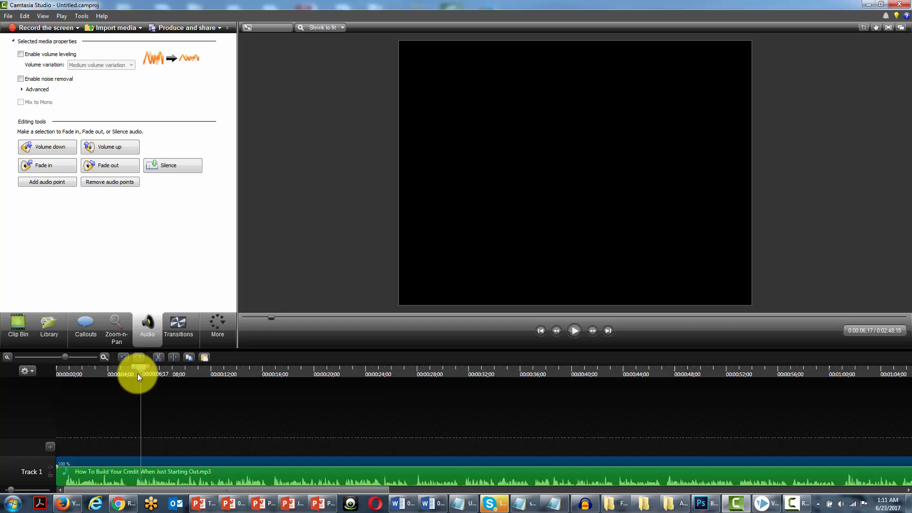
drag(138, 374, 197, 377)
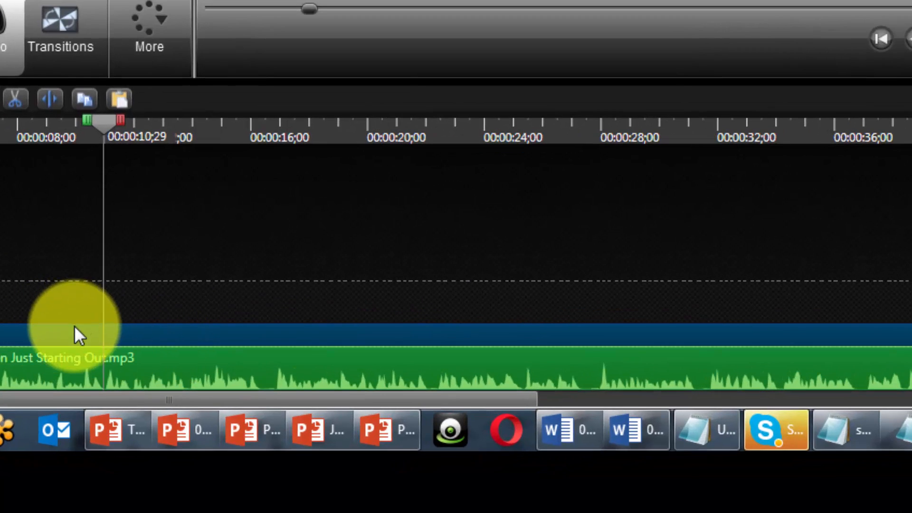
click(45, 100)
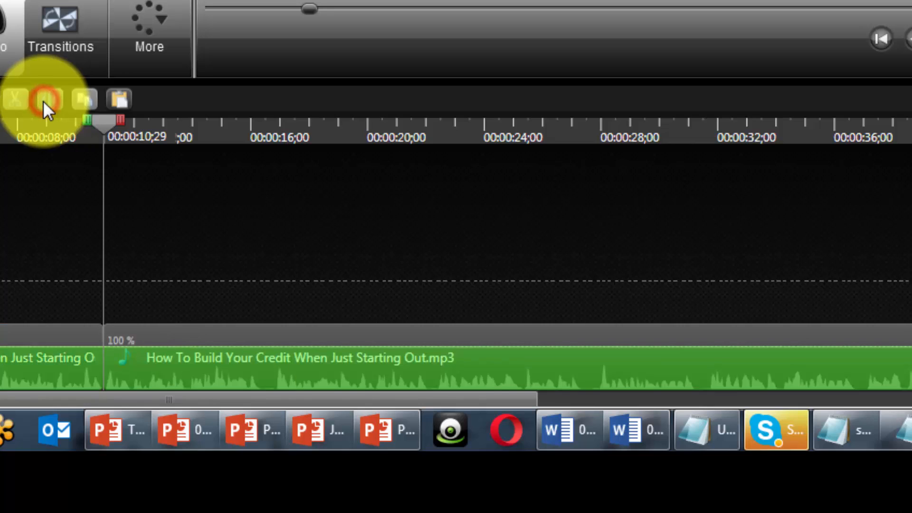
Move the second part of the split clip slightly later to leave a short gap after the first part
click(136, 327)
drag(137, 327, 148, 327)
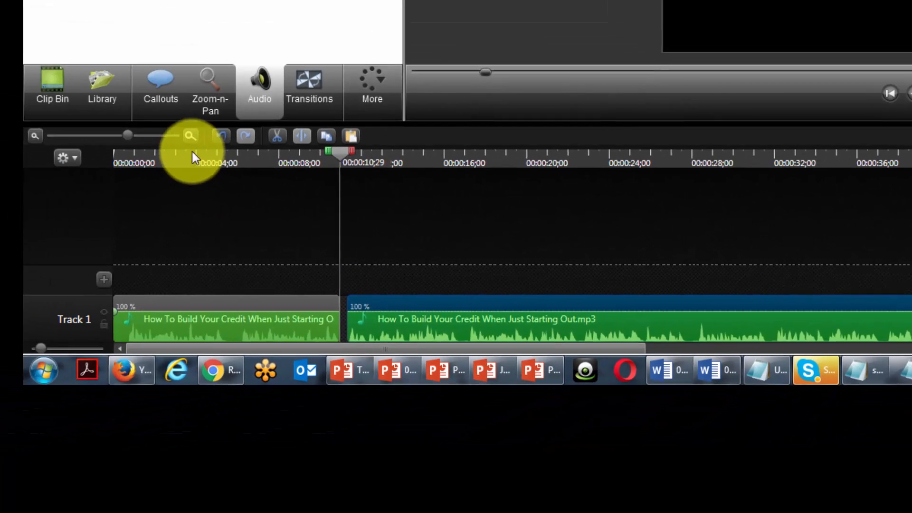
click(190, 136)
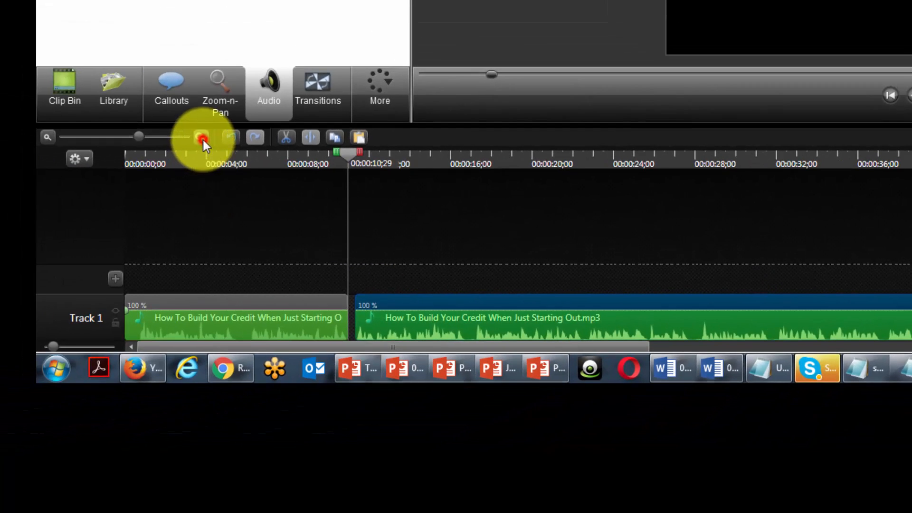
click(190, 136)
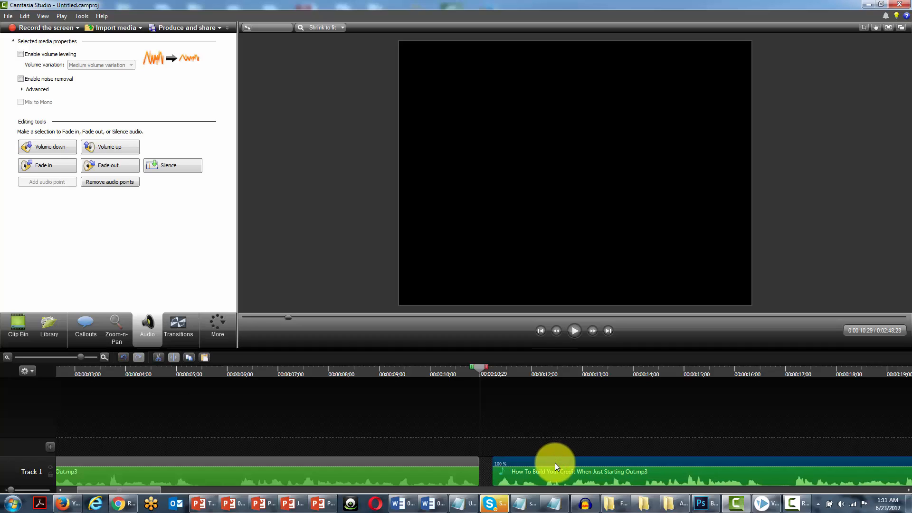
drag(554, 464, 548, 466)
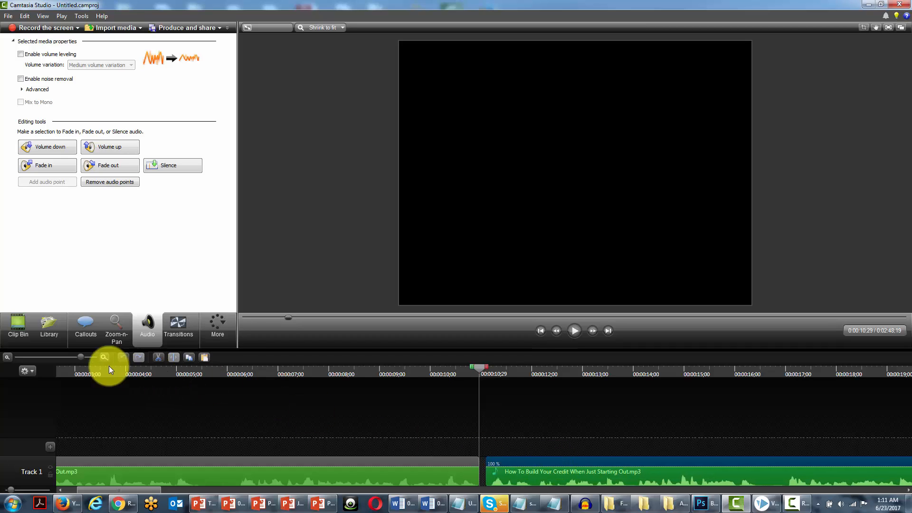
click(7, 357)
click(7, 357)
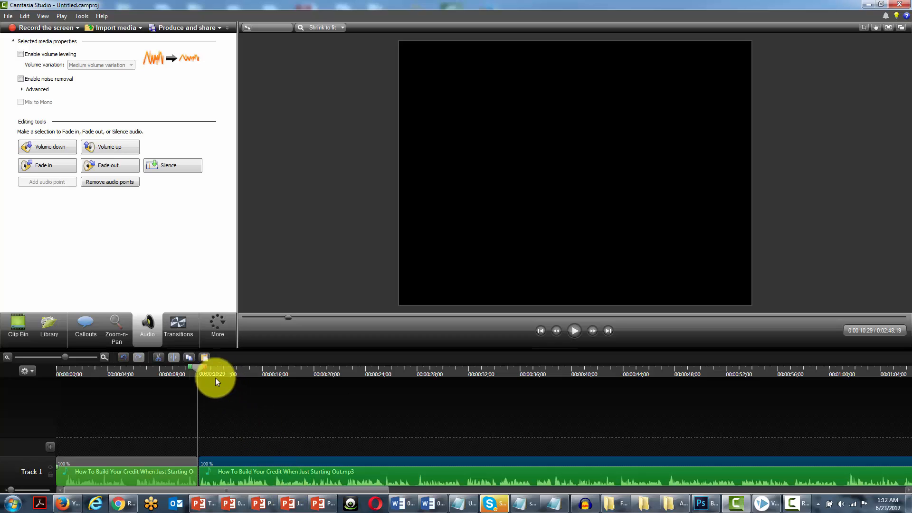
Split the second narration clip again at 00:00:29;21
drag(198, 367, 439, 388)
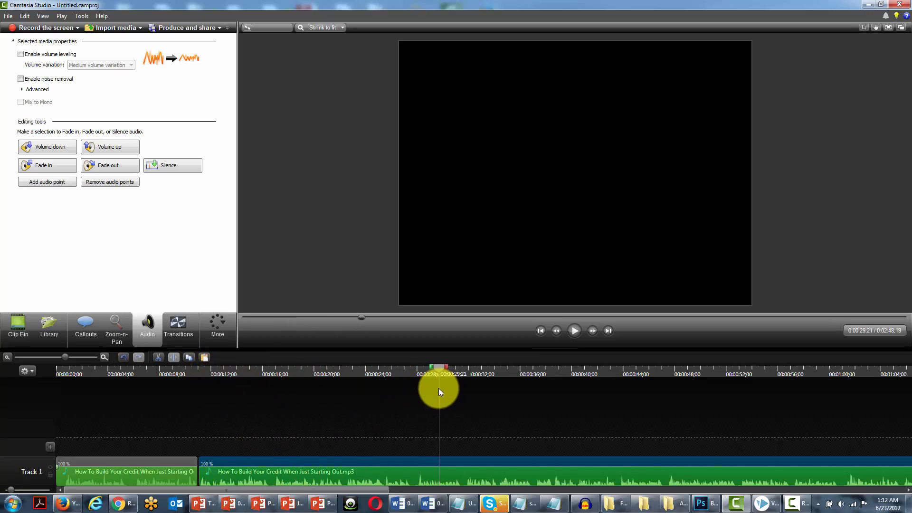
click(457, 464)
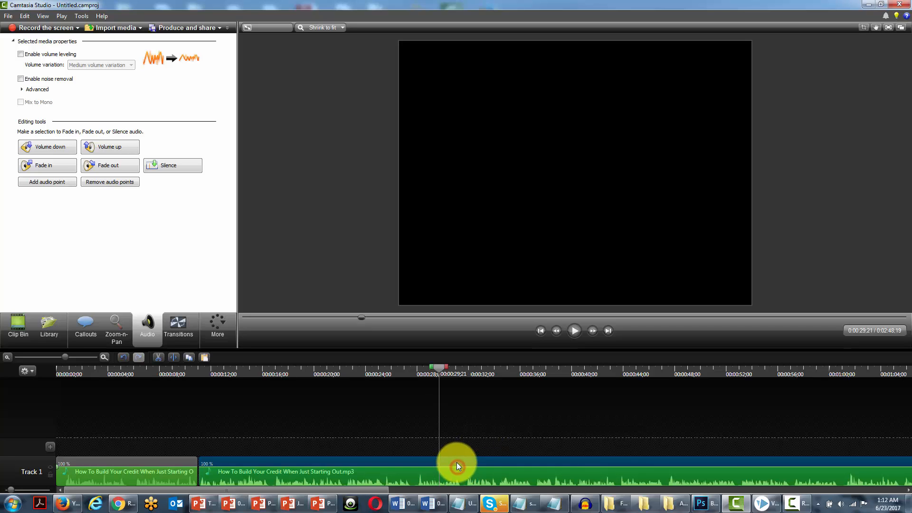
click(174, 357)
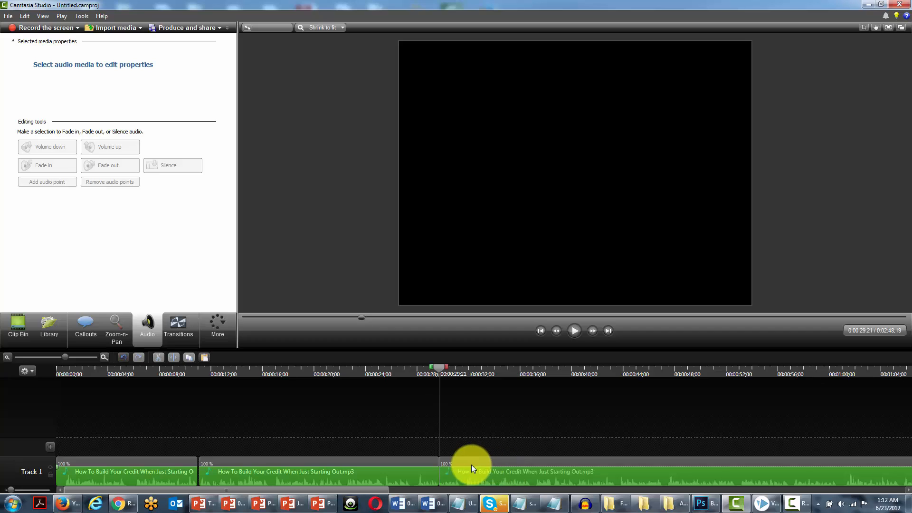
Move the newly split third clip slightly later to leave a short gap before it
click(464, 463)
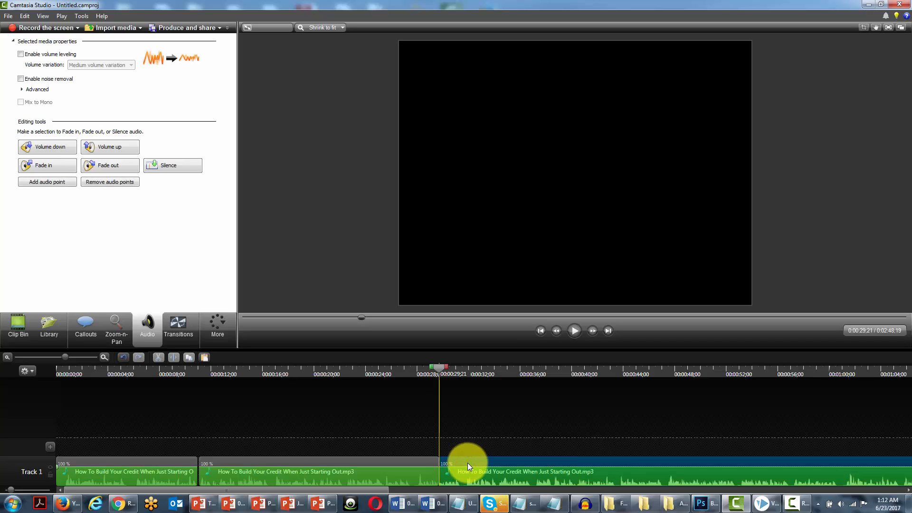
drag(469, 462, 471, 462)
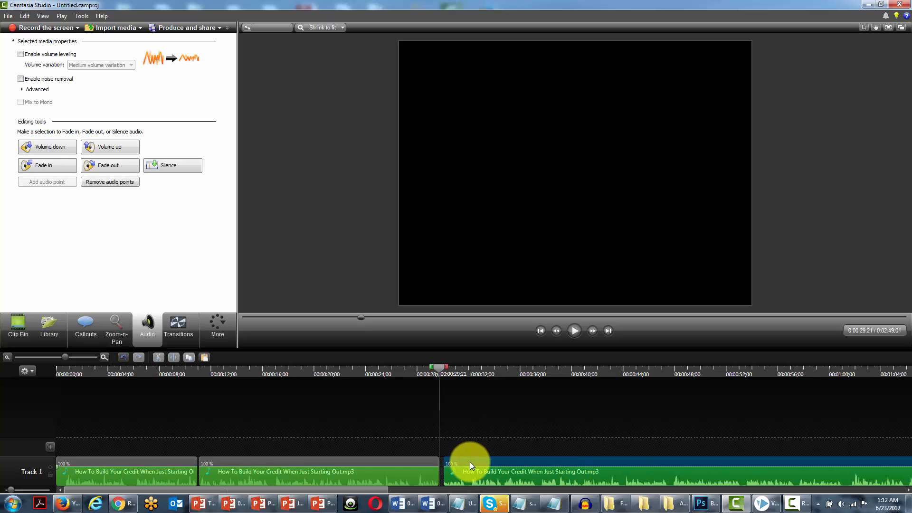
drag(469, 462, 470, 461)
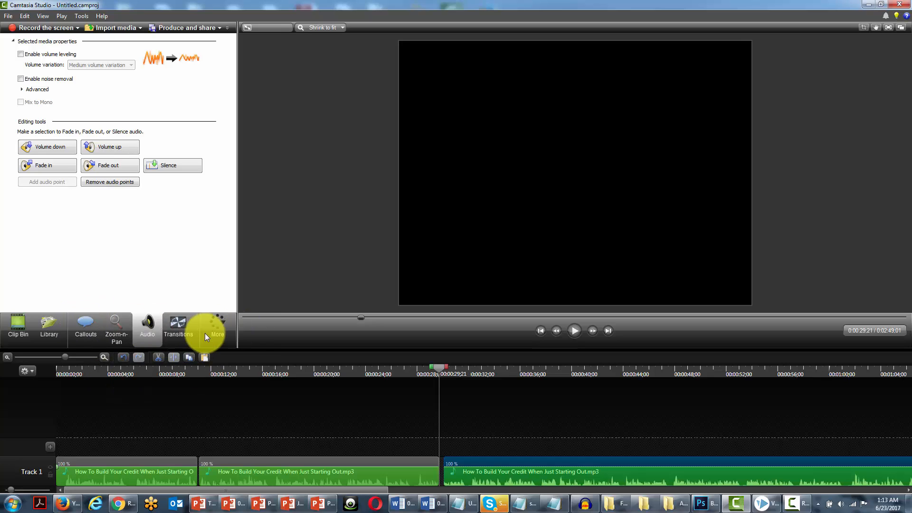
Import AccruedInterest_Full.mp3 from the corporate music folder into the Clip Bin
click(42, 322)
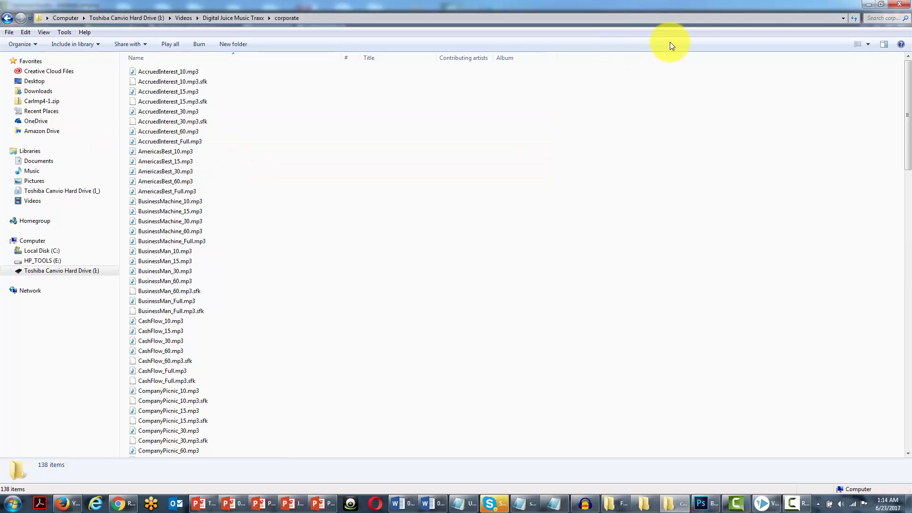
click(881, 6)
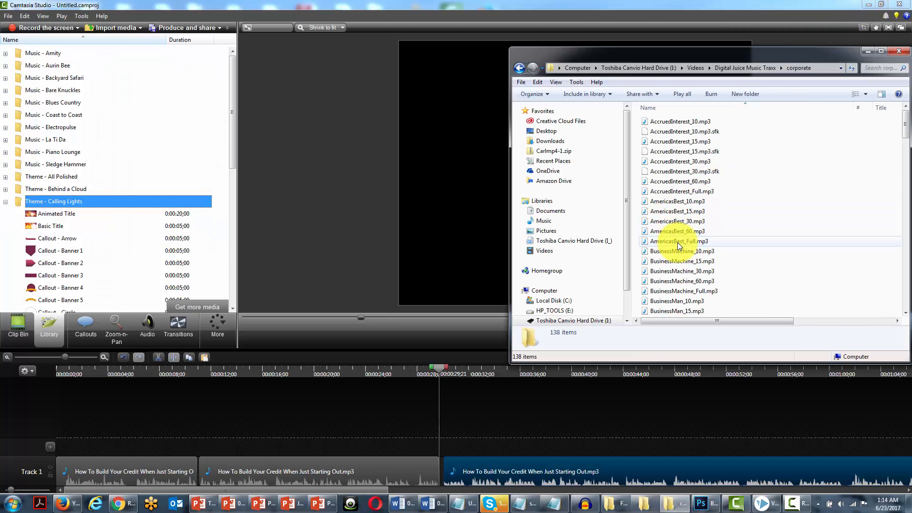
click(23, 329)
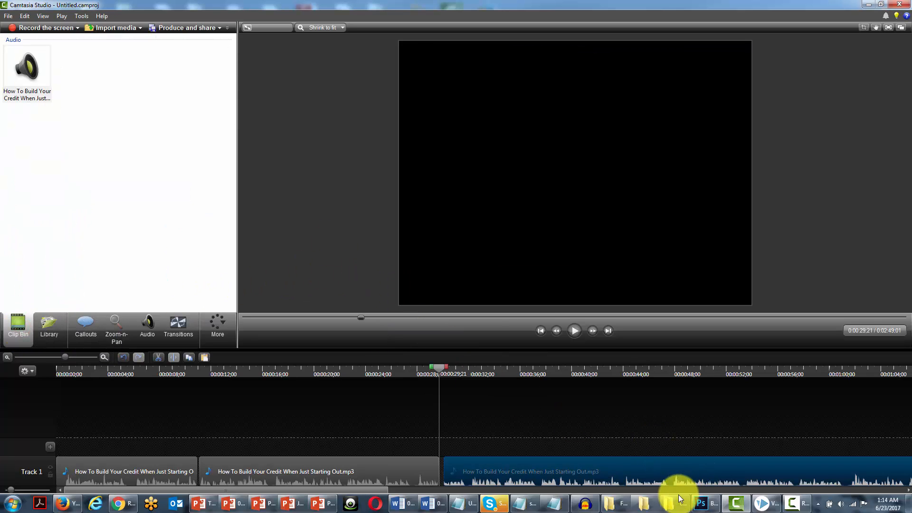
click(644, 503)
drag(681, 191, 62, 192)
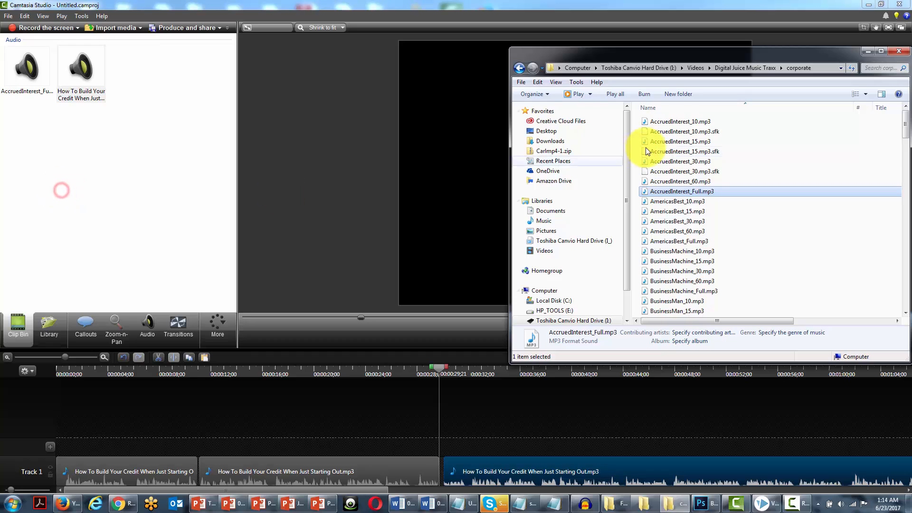
click(864, 52)
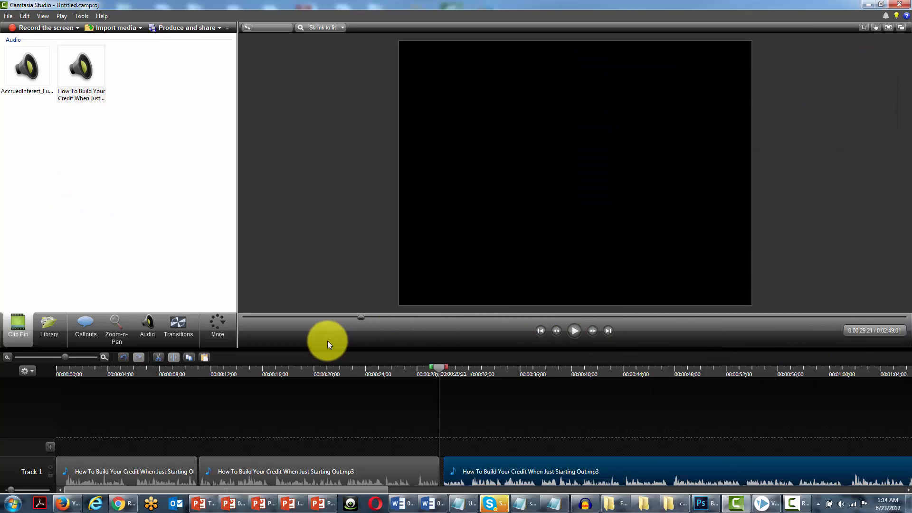
Add AccruedInterest_Full.mp3 to the timeline at the start, on a new Track 2
key(Home)
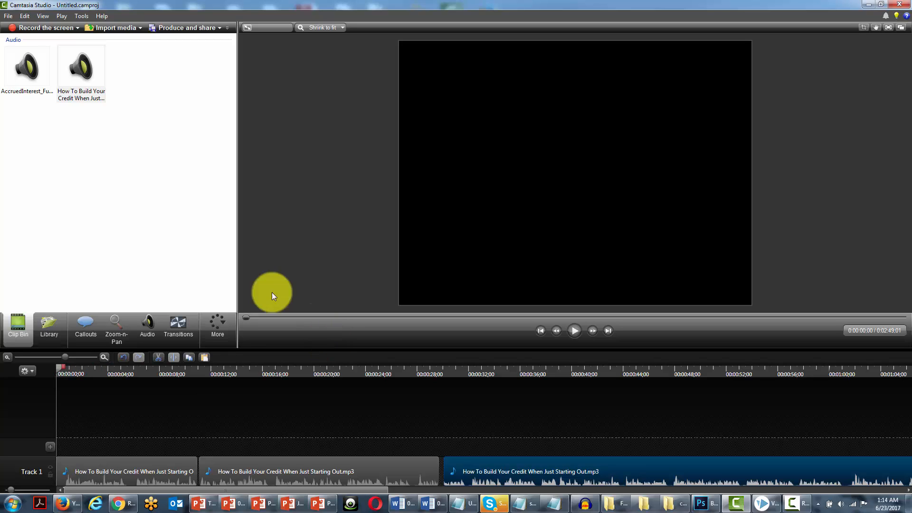
right_click(27, 68)
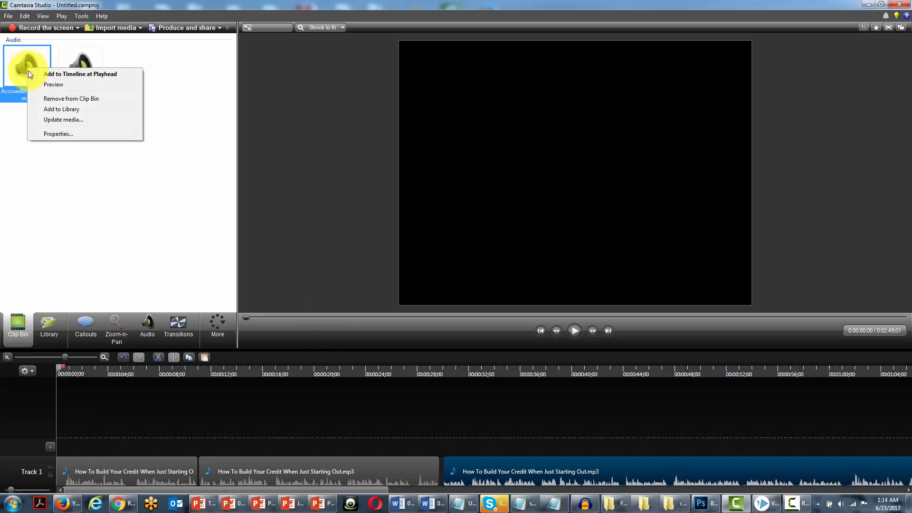
click(61, 76)
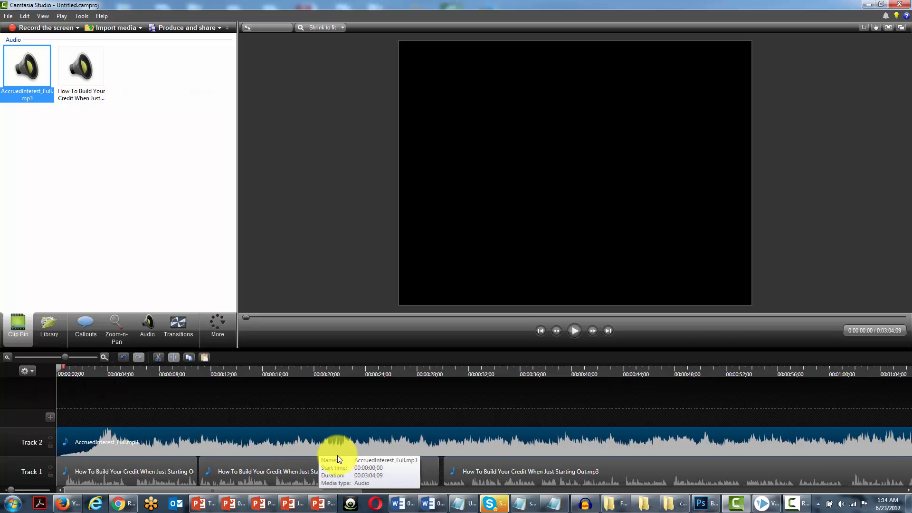
Lower the volume of the AccruedInterest_Full.mp3 music clip three times
click(183, 436)
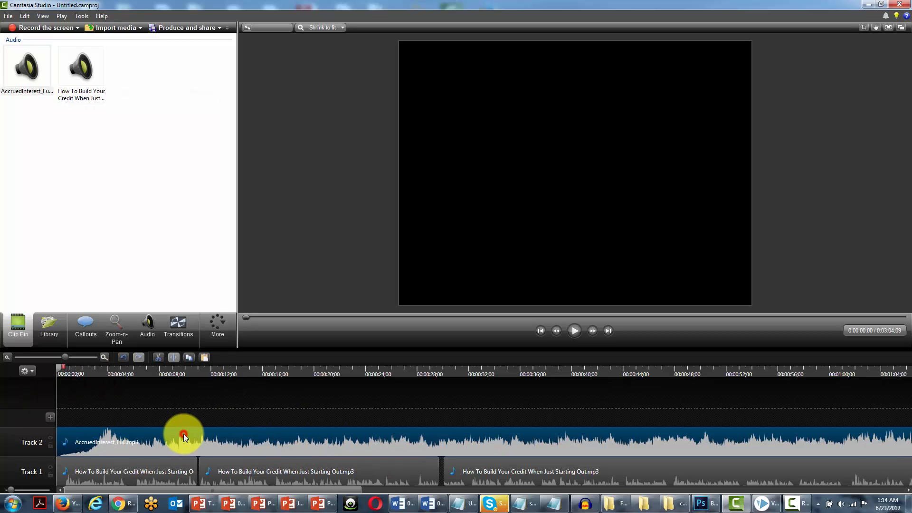
click(149, 329)
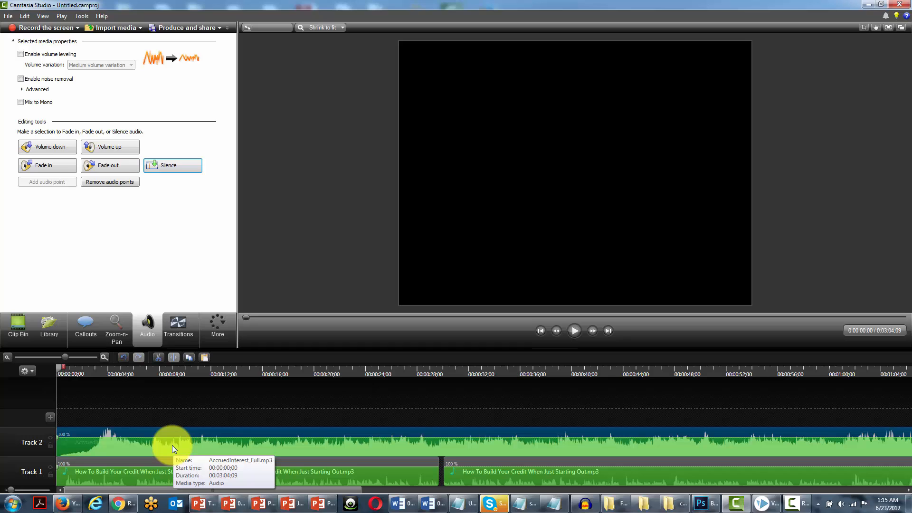
click(56, 147)
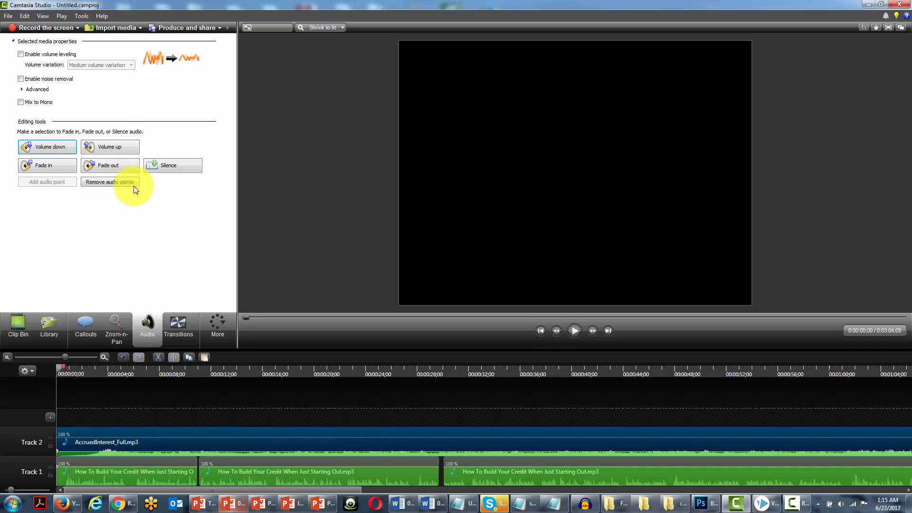
click(56, 147)
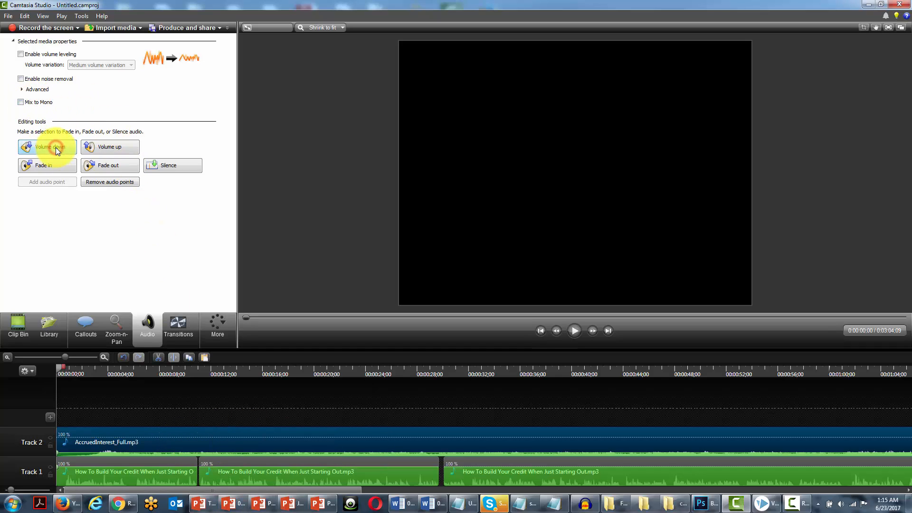
click(56, 147)
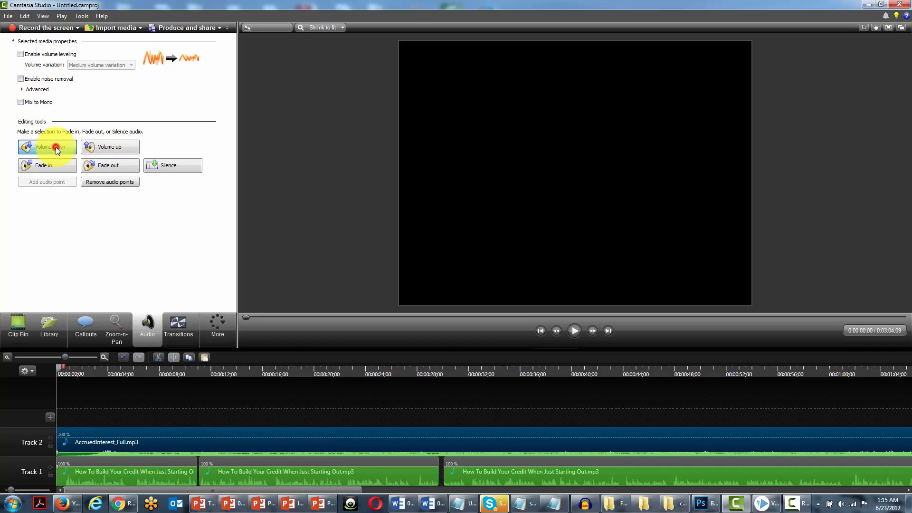
Delete the music clip from Track 2
click(181, 435)
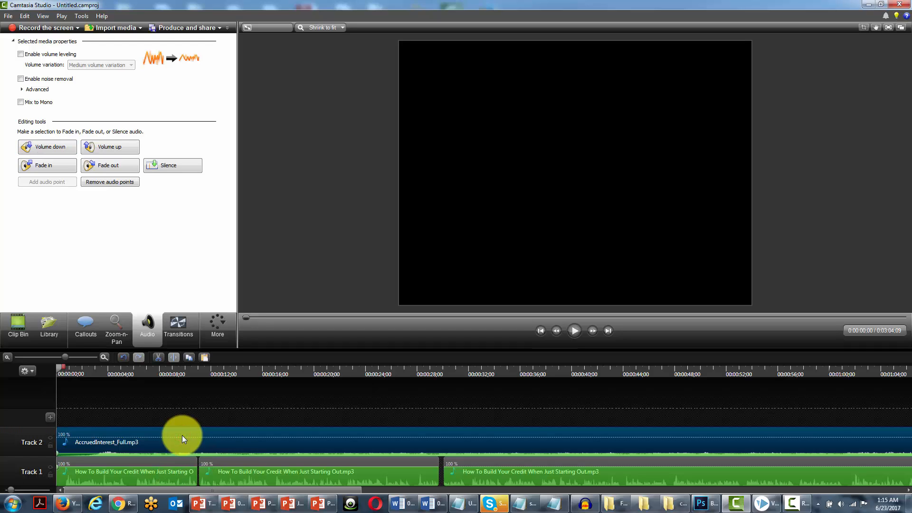
key(Delete)
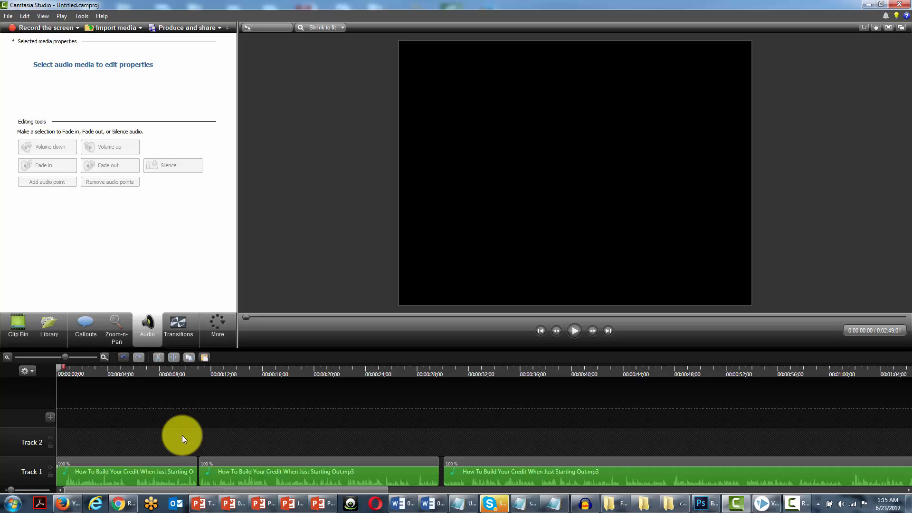
Select the first clip's opening six seconds and enable noise removal, returning the playhead to the start
click(136, 458)
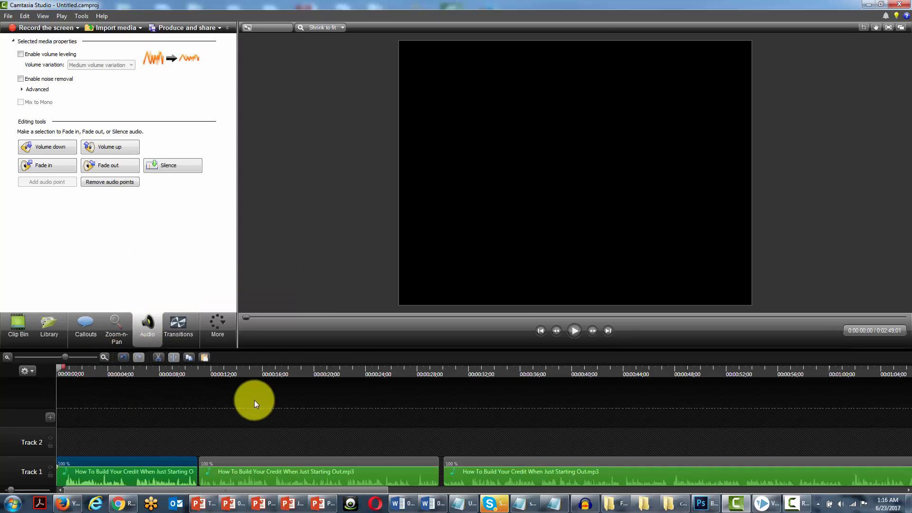
drag(60, 368, 136, 386)
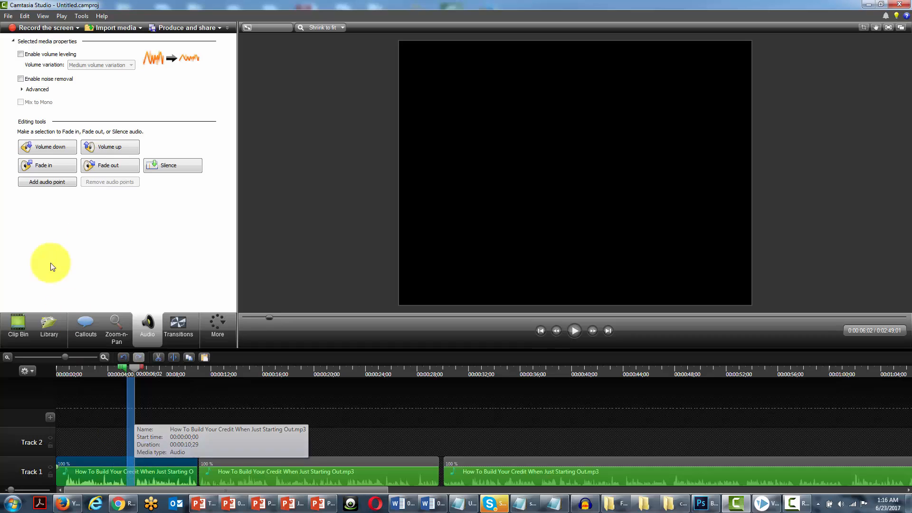
click(20, 79)
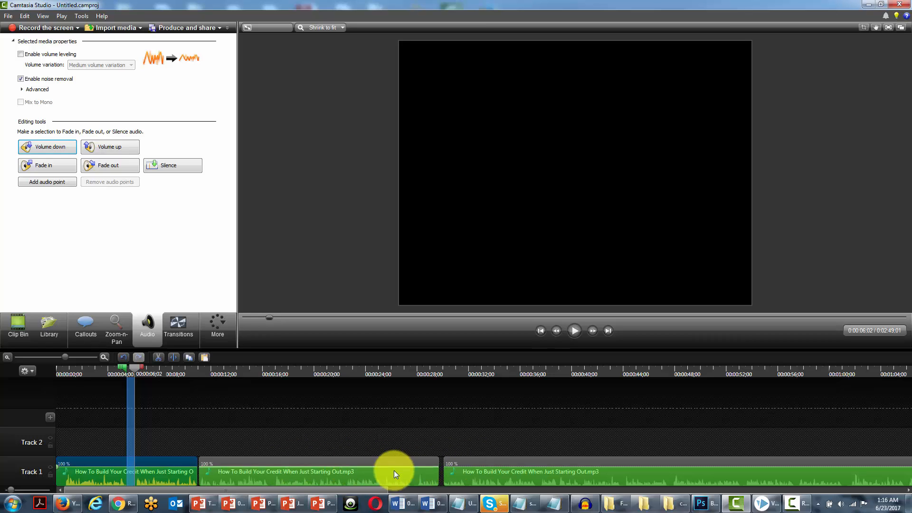
double_click(135, 367)
drag(134, 368, 47, 366)
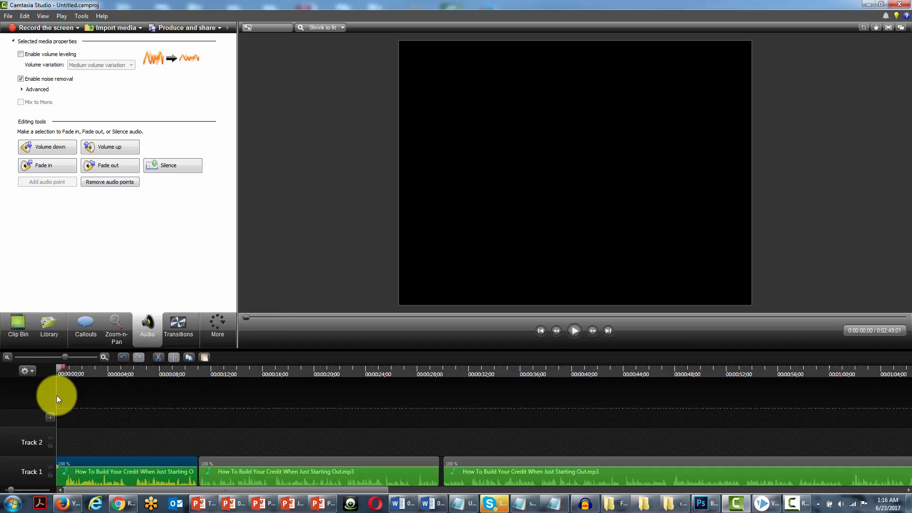
Paste the AccruedInterest_Full.mp3 music clip back onto Track 2 at the start and play it briefly
right_click(61, 437)
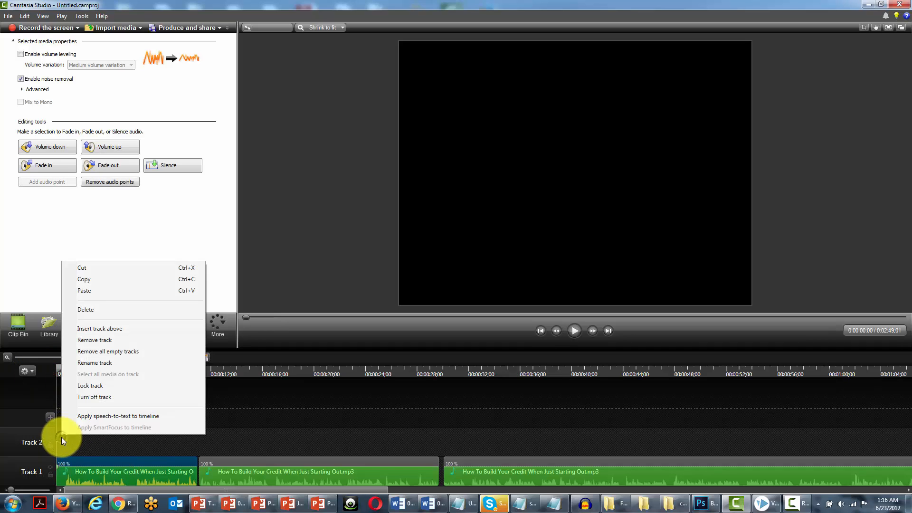
click(101, 291)
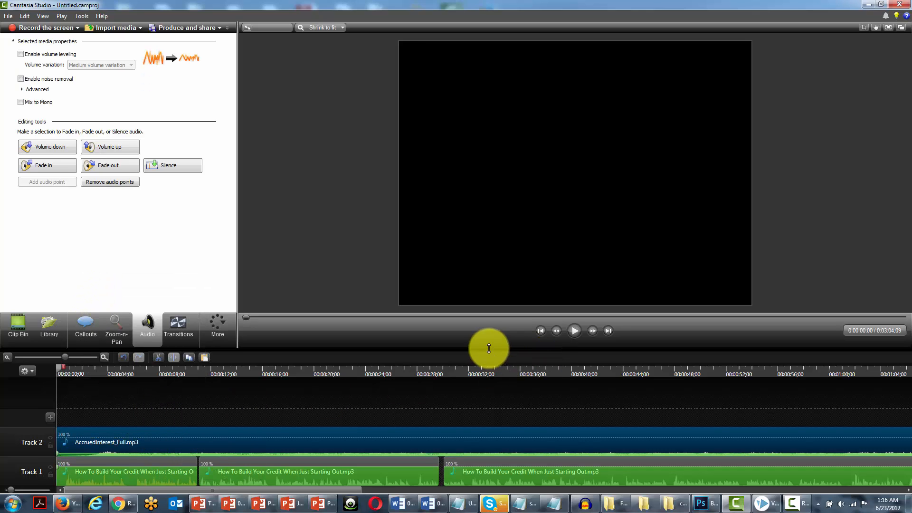
click(573, 331)
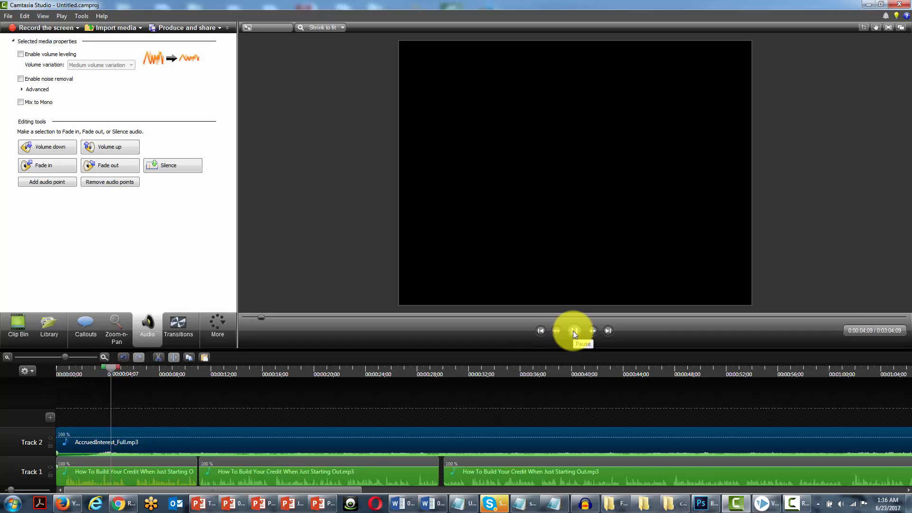
click(572, 330)
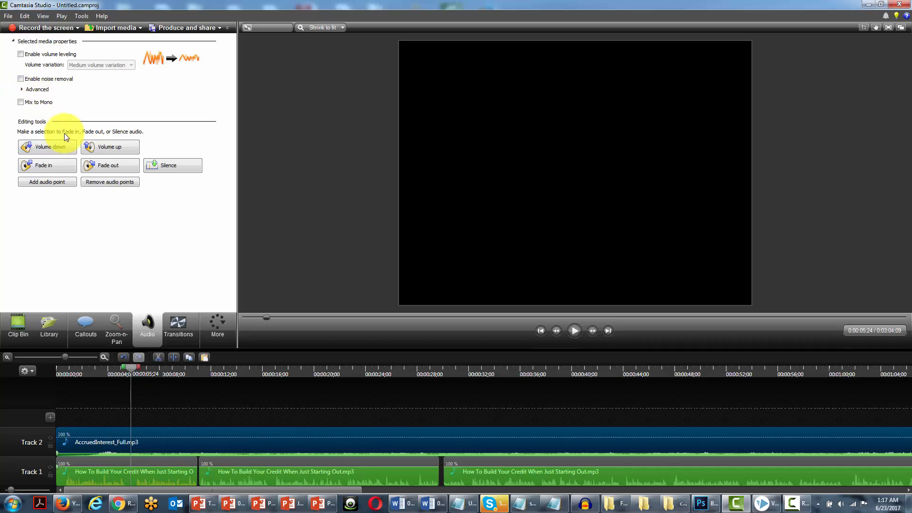
Lower the music clip's volume three times and preview the mix from the start
click(55, 147)
click(56, 147)
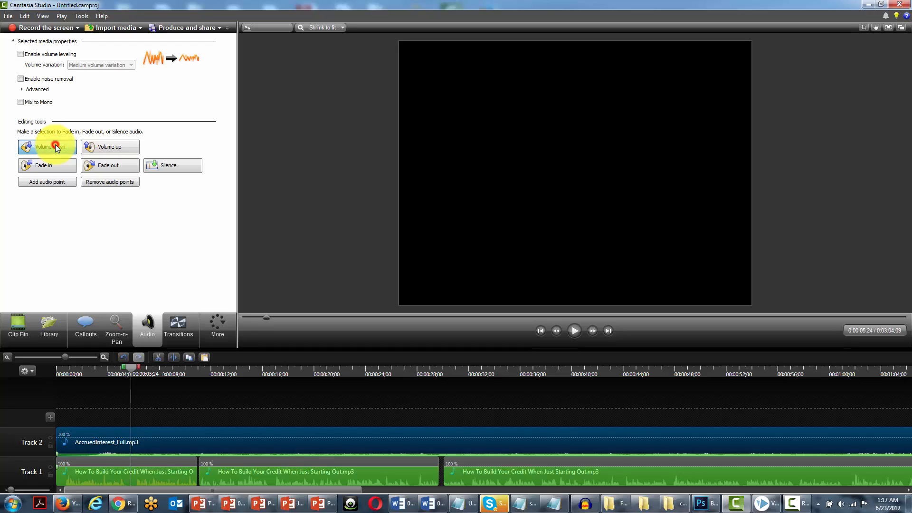
click(56, 147)
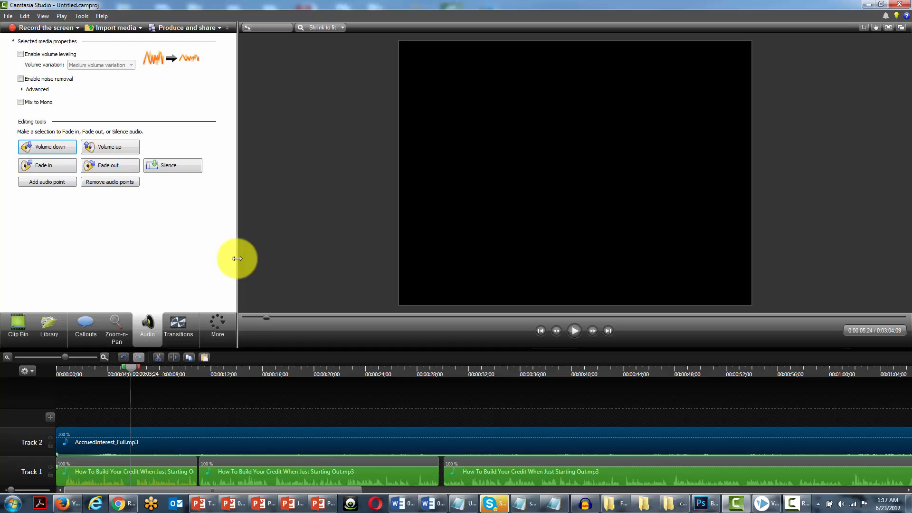
click(541, 329)
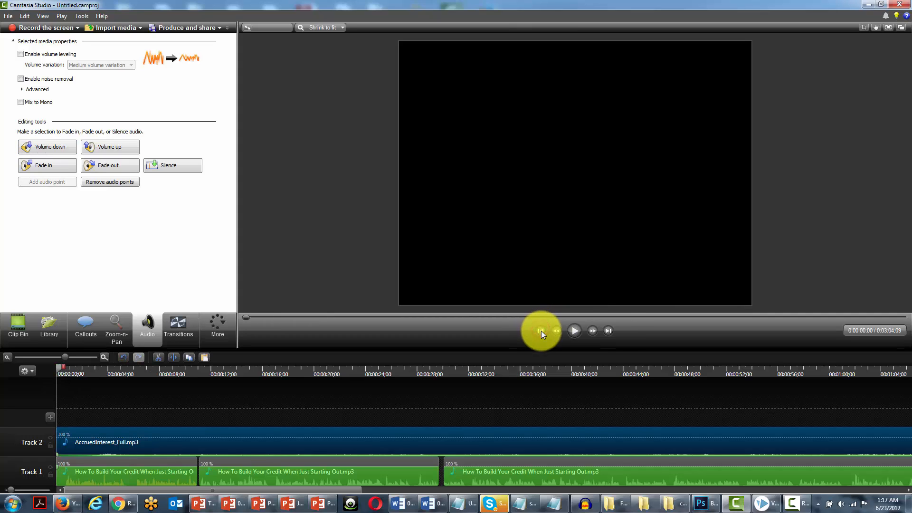
click(575, 330)
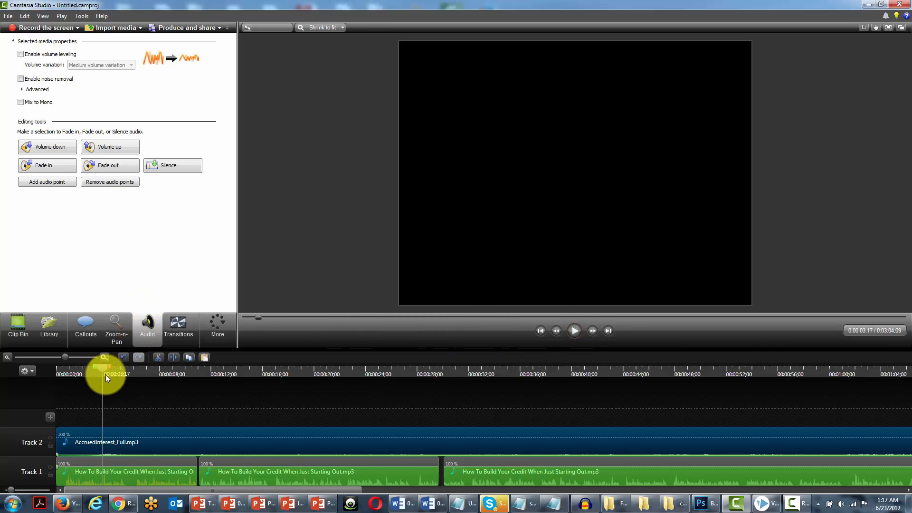
drag(105, 368, 53, 362)
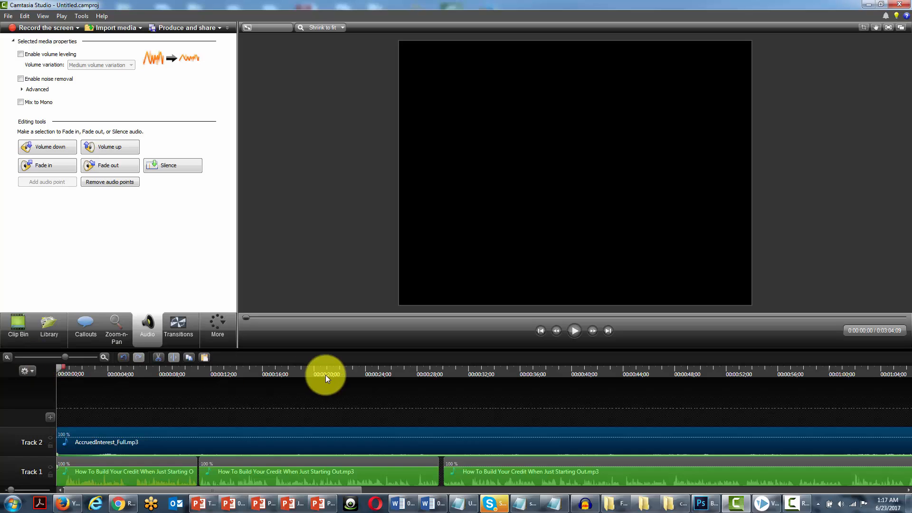
Split the music clip where the narration ends at 2:49:01 and delete the trailing piece
click(608, 331)
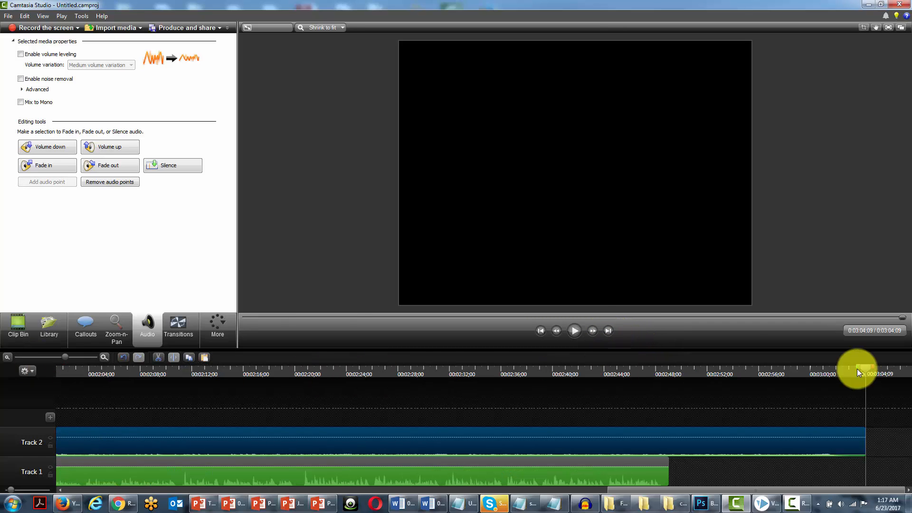
drag(870, 369, 669, 382)
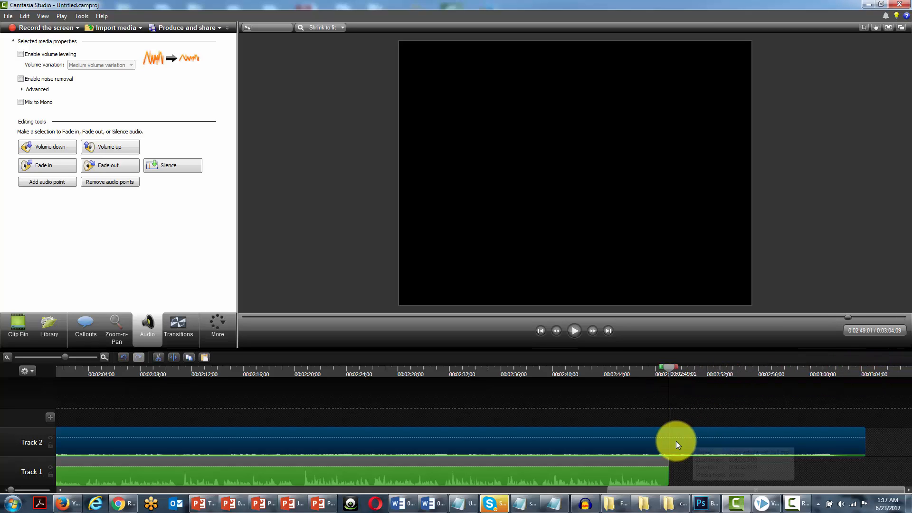
click(173, 356)
click(714, 441)
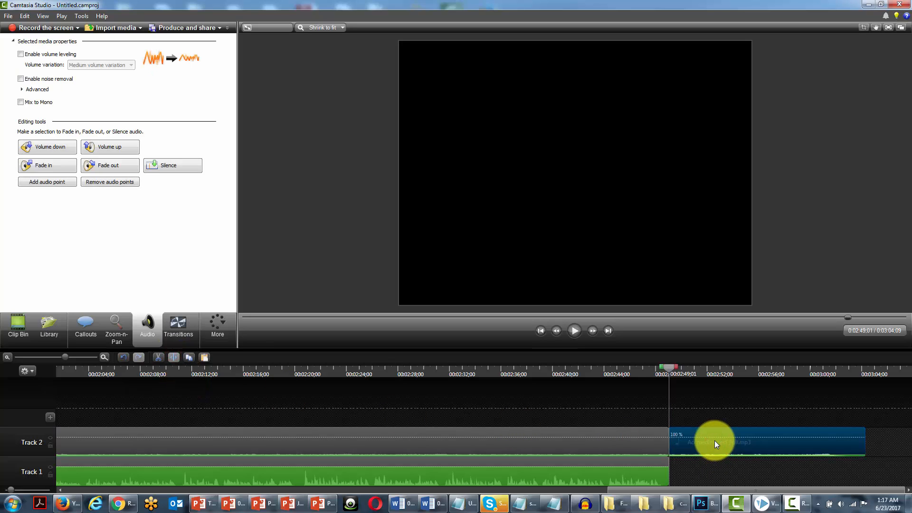
key(Delete)
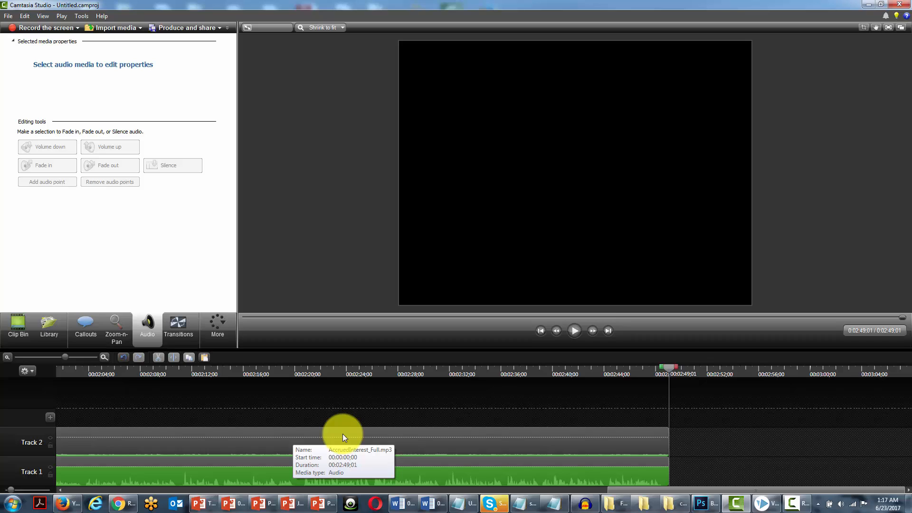
Open the Production Wizard and choose the mp3 production preset in Manage Production Presets
click(536, 329)
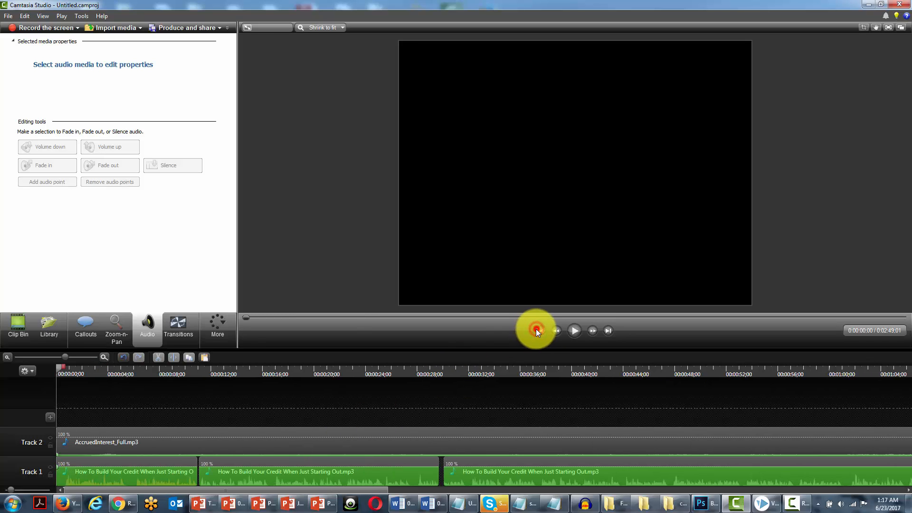
click(220, 27)
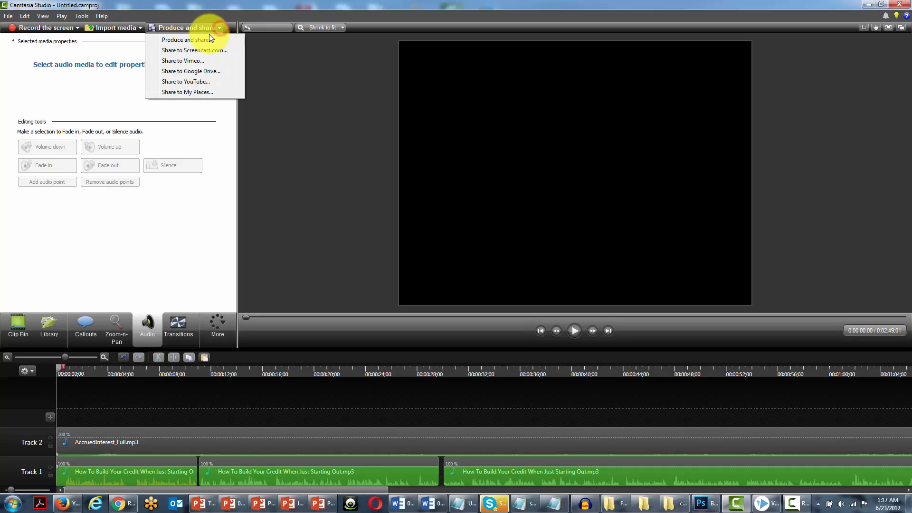
click(201, 39)
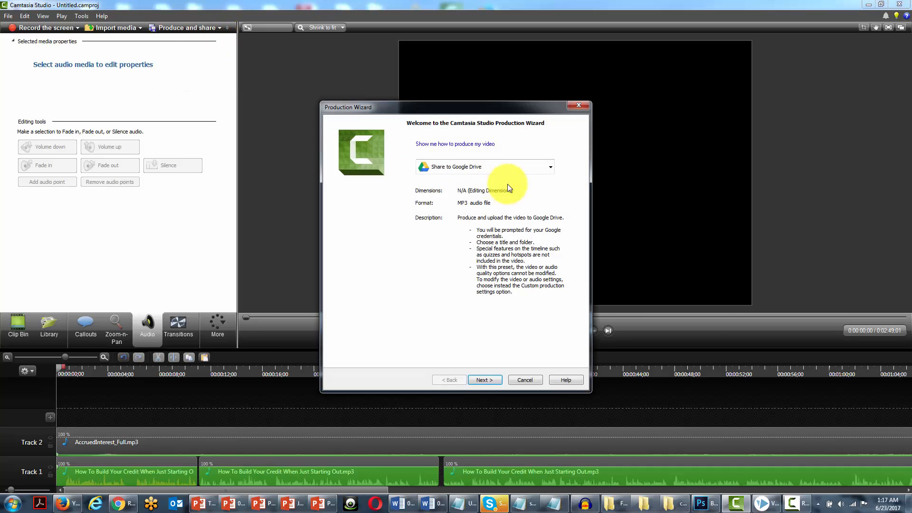
click(546, 167)
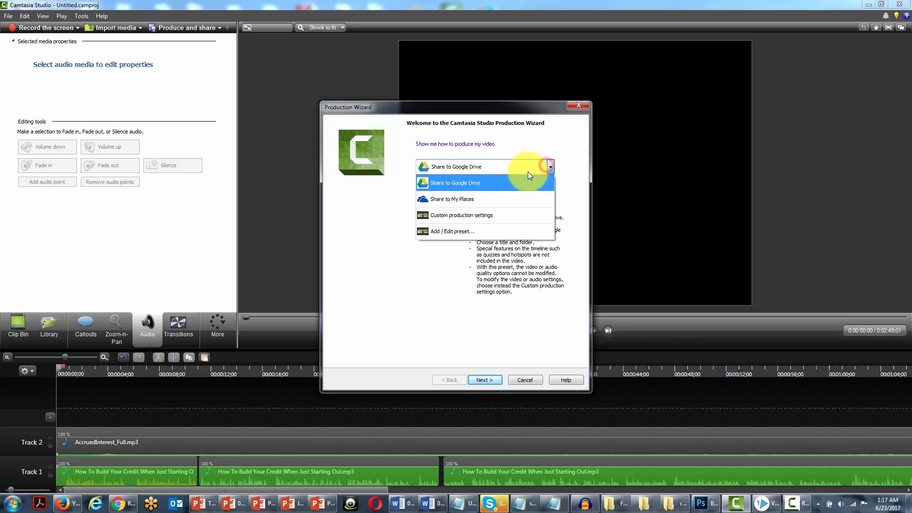
click(455, 227)
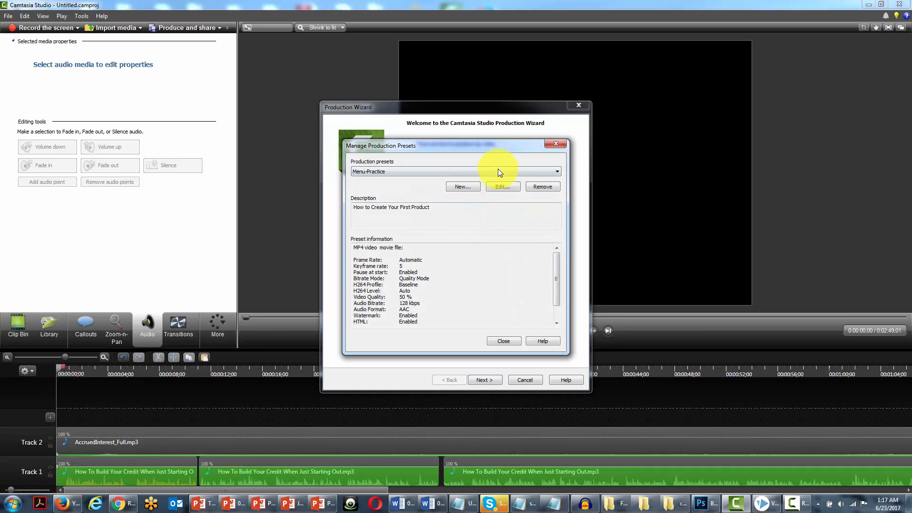
click(498, 169)
click(475, 187)
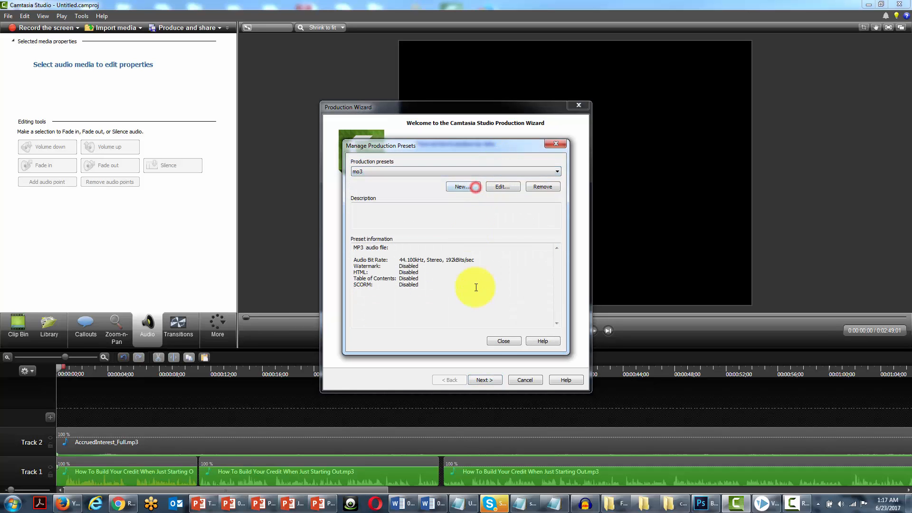
click(497, 340)
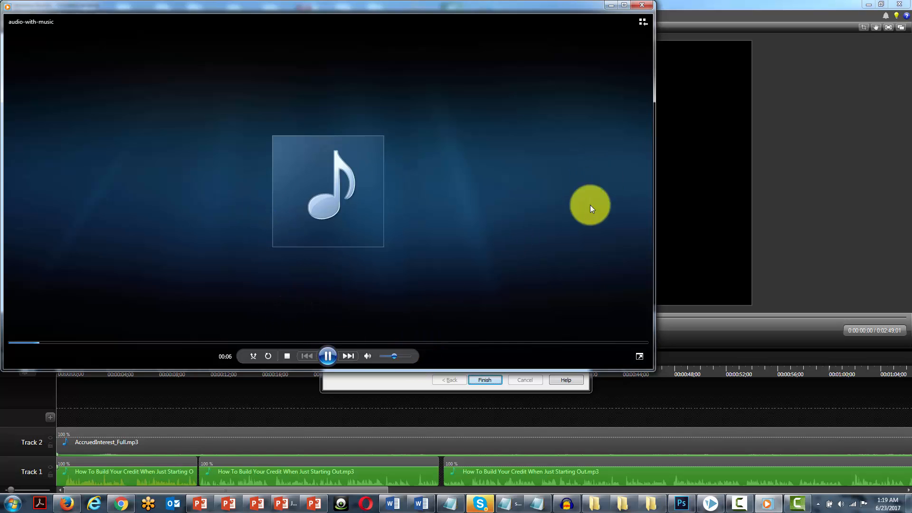
Close the playback of the produced file and open the production folder to locate audio-with-music.mp3
click(644, 6)
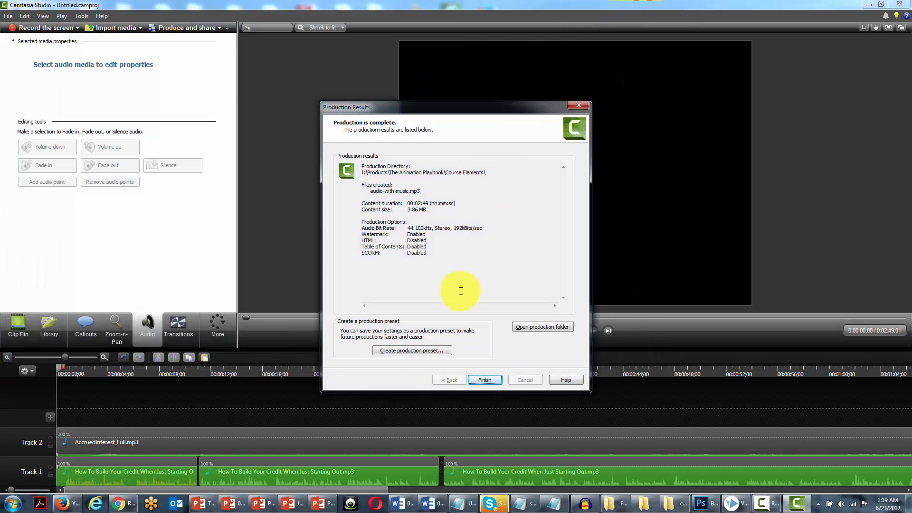
click(539, 328)
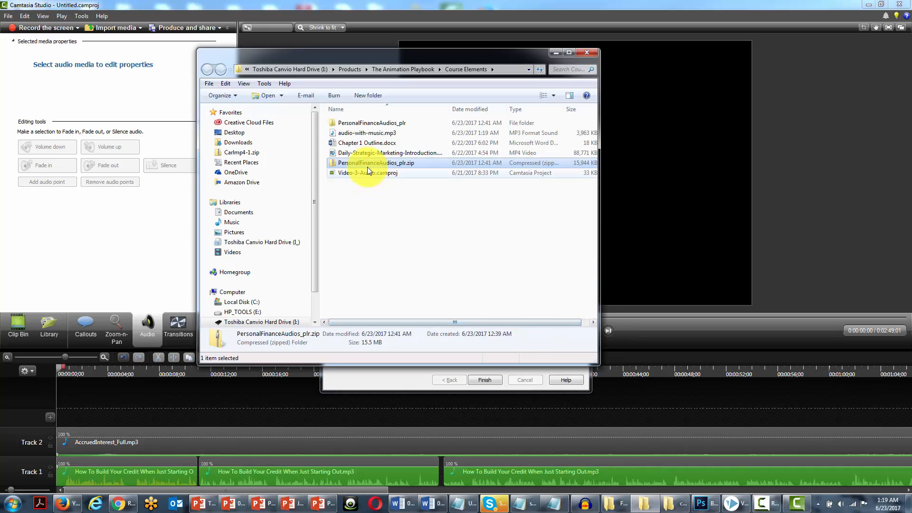
click(359, 133)
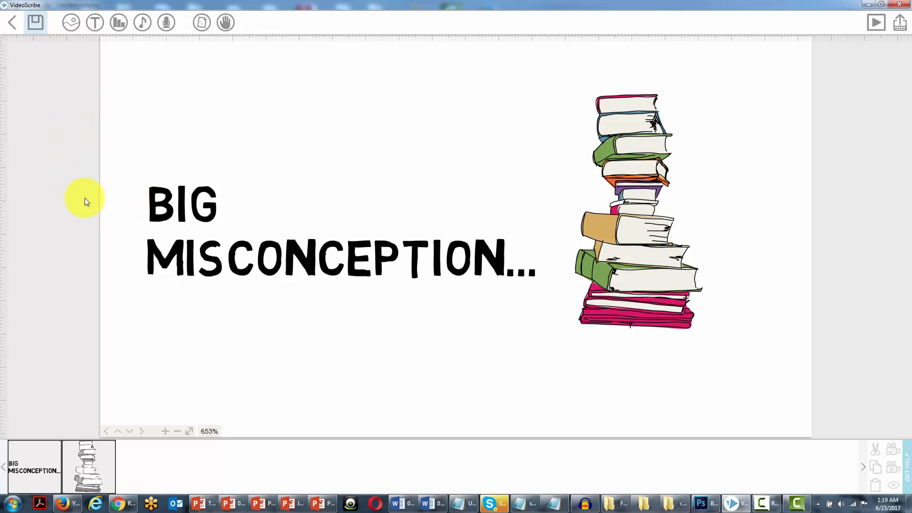
Switch to VideoScribe and set audio-with-music from the computer as the project's background music
click(143, 24)
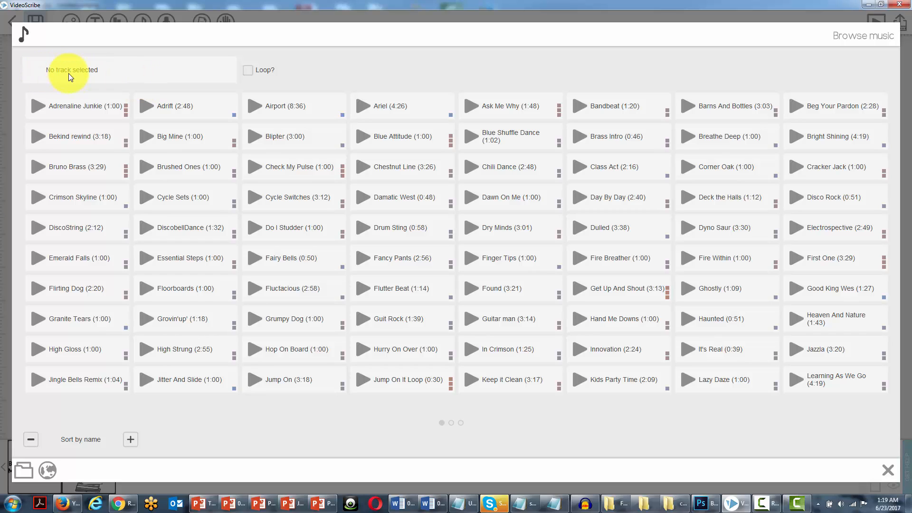
click(22, 470)
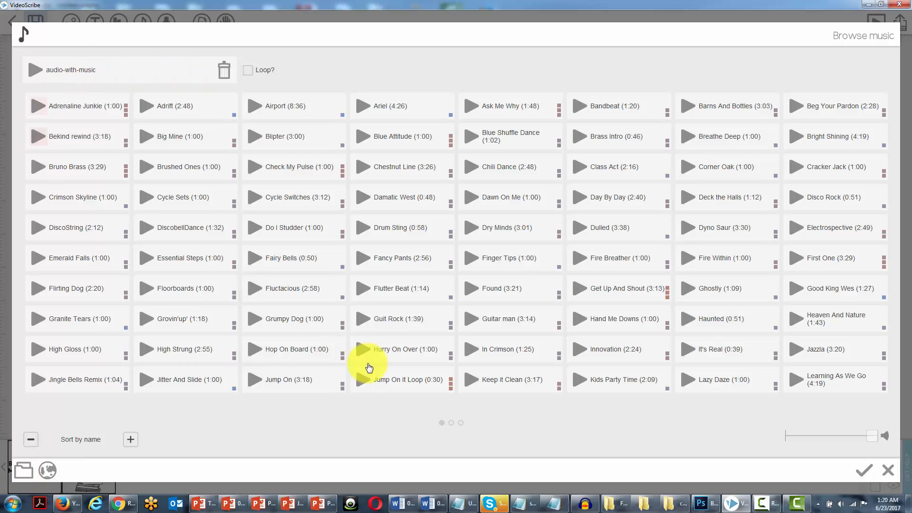
click(864, 470)
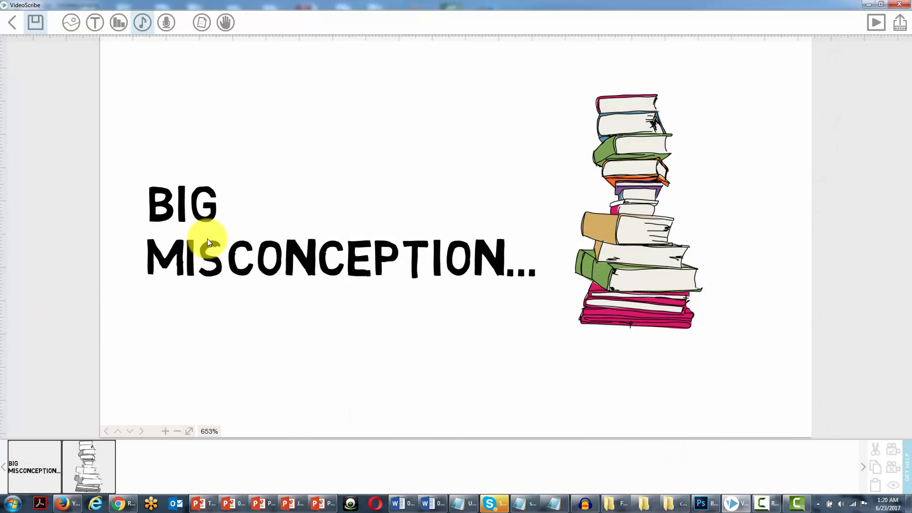